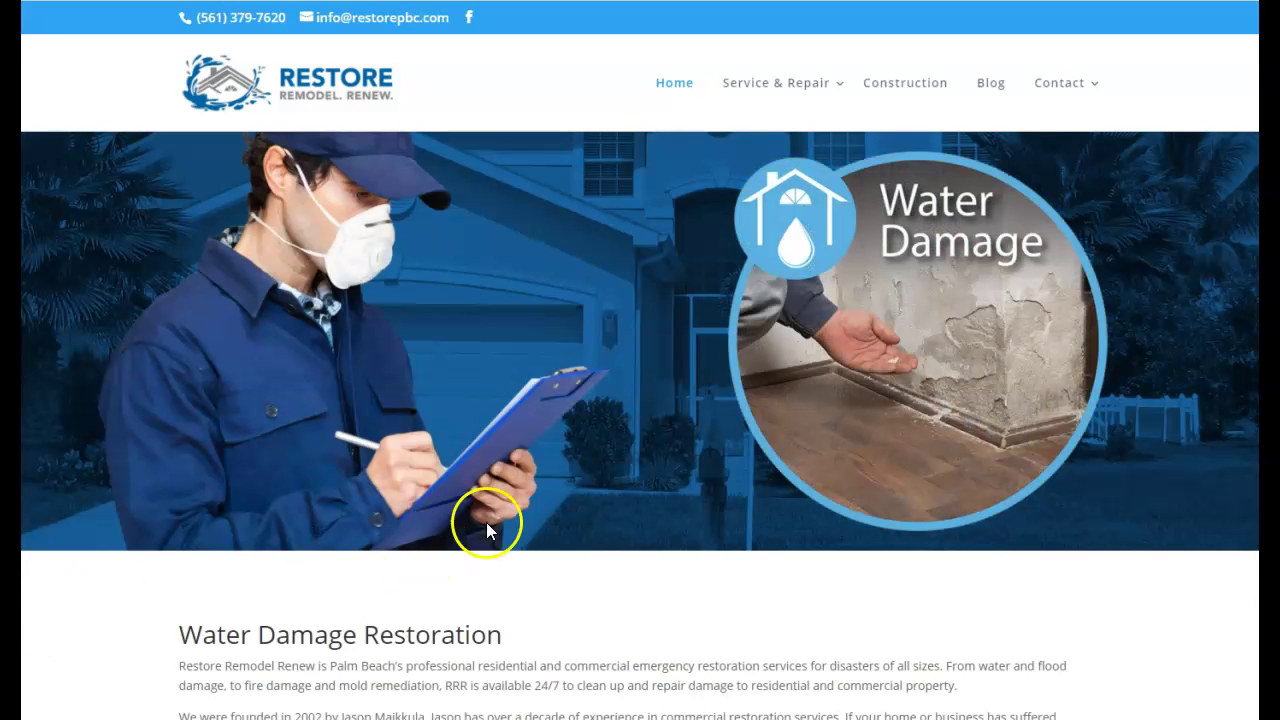
Look over the Restore Remodel Renew homepage, from the service sections to the contact form and footer
scroll(832, 400, "down", 4)
scroll(825, 410, "down", 10)
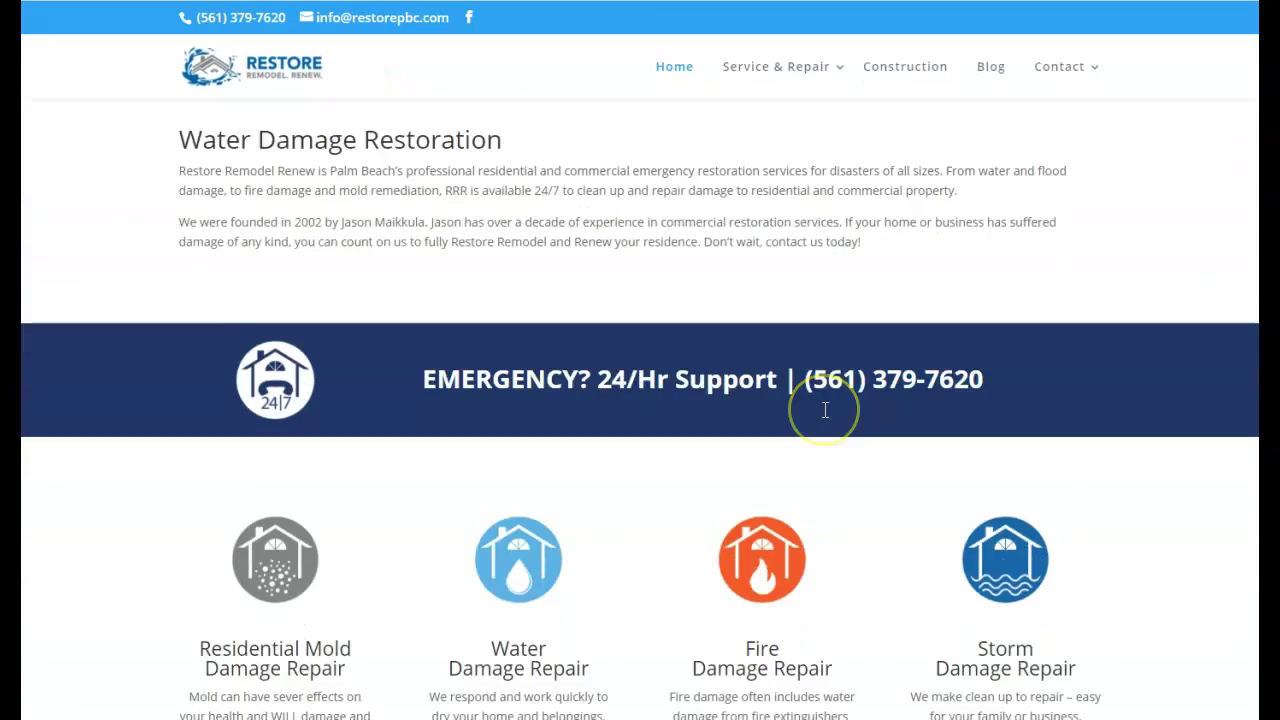
scroll(822, 416, "down", 7)
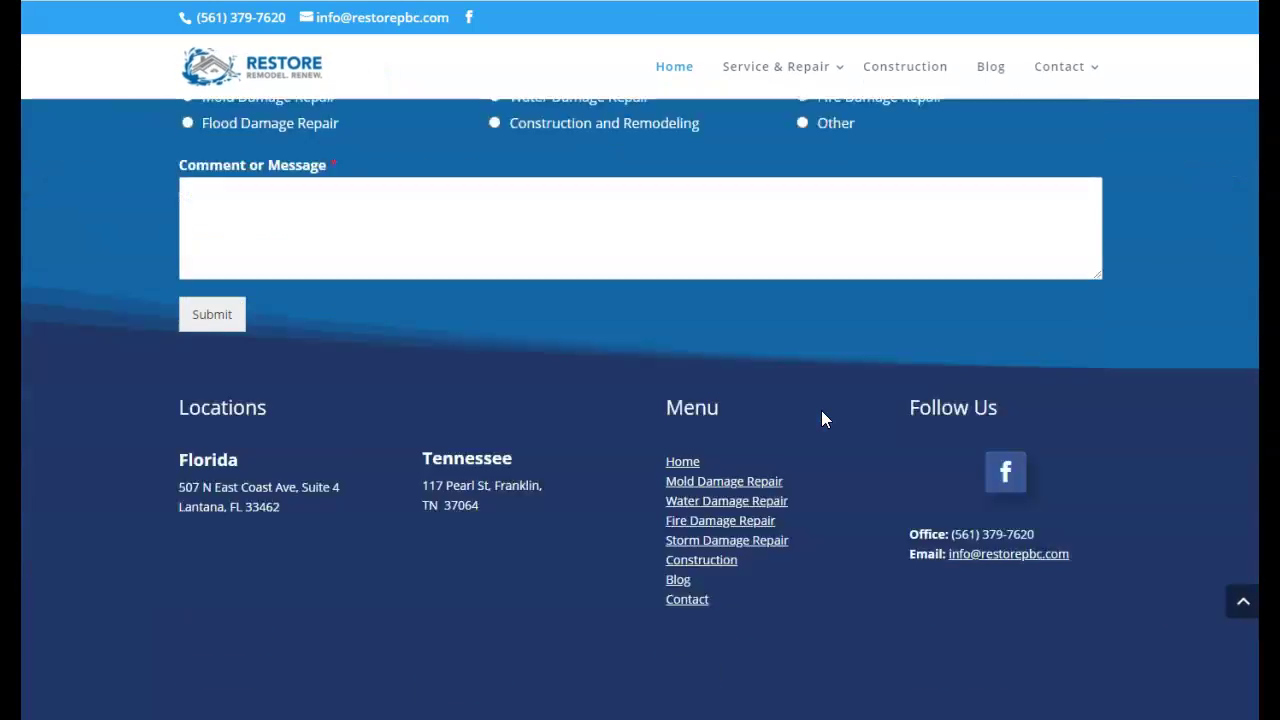
scroll(822, 416, "up", 15)
scroll(826, 412, "up", 6)
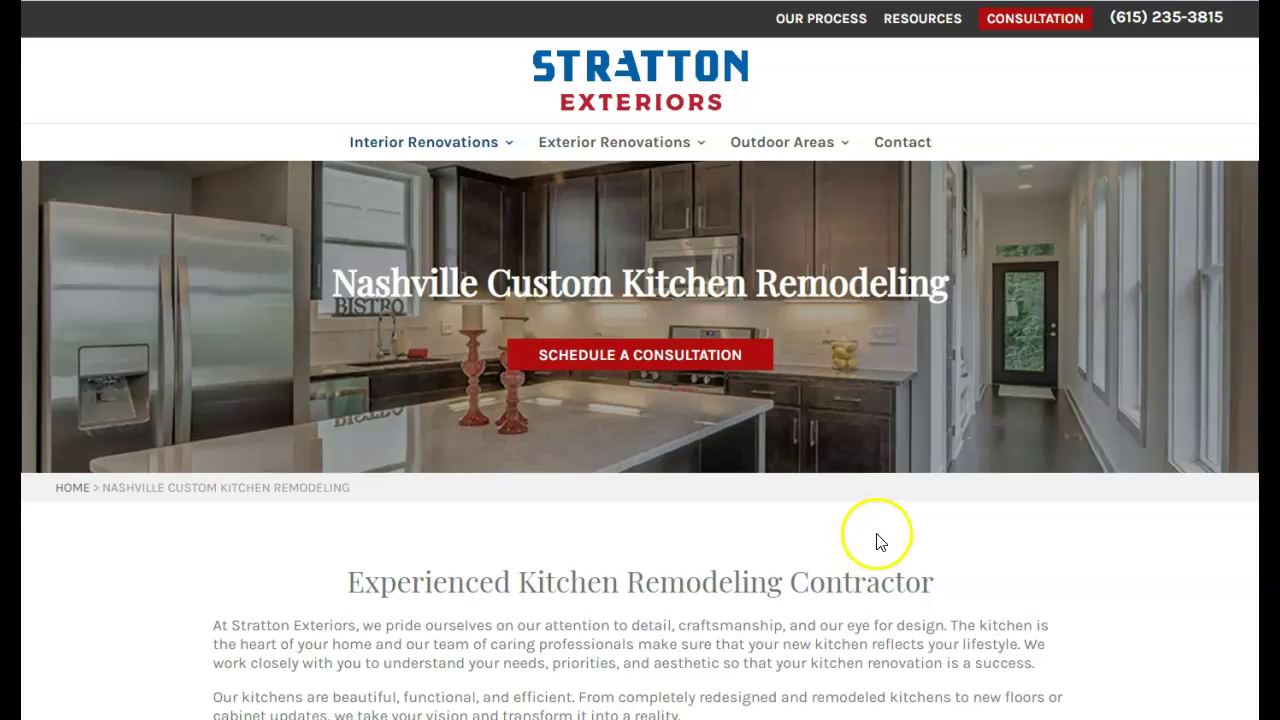
Look over the Stratton Exteriors kitchen remodeling page, including its text, picture gallery and consultation section
scroll(877, 541, "down", 1)
scroll(879, 540, "down", 1)
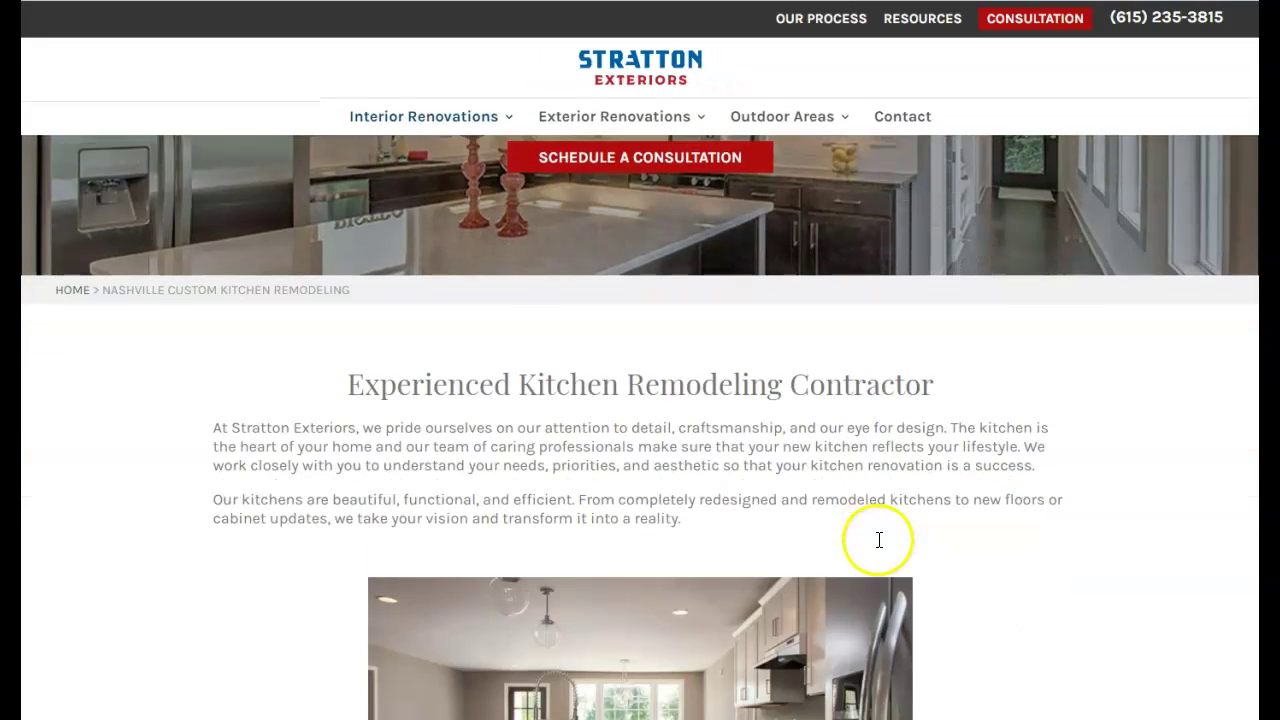
scroll(879, 540, "down", 12)
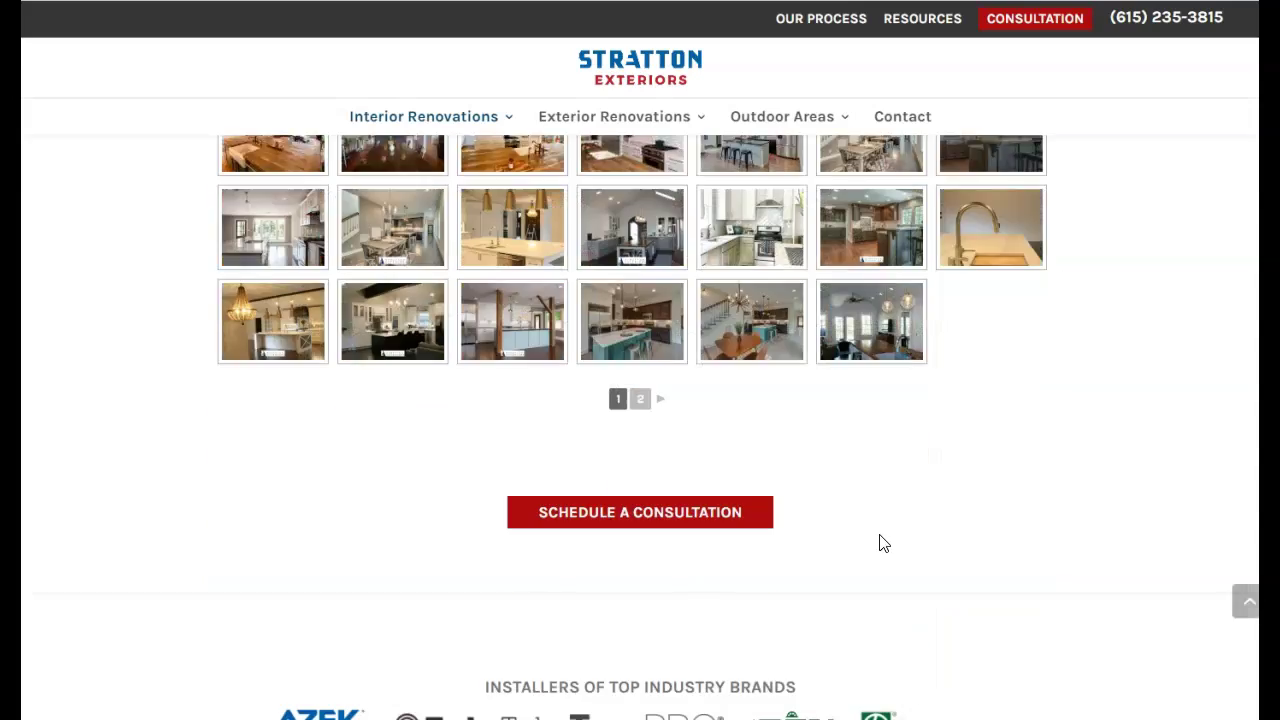
scroll(882, 535, "down", 7)
scroll(895, 543, "up", 10)
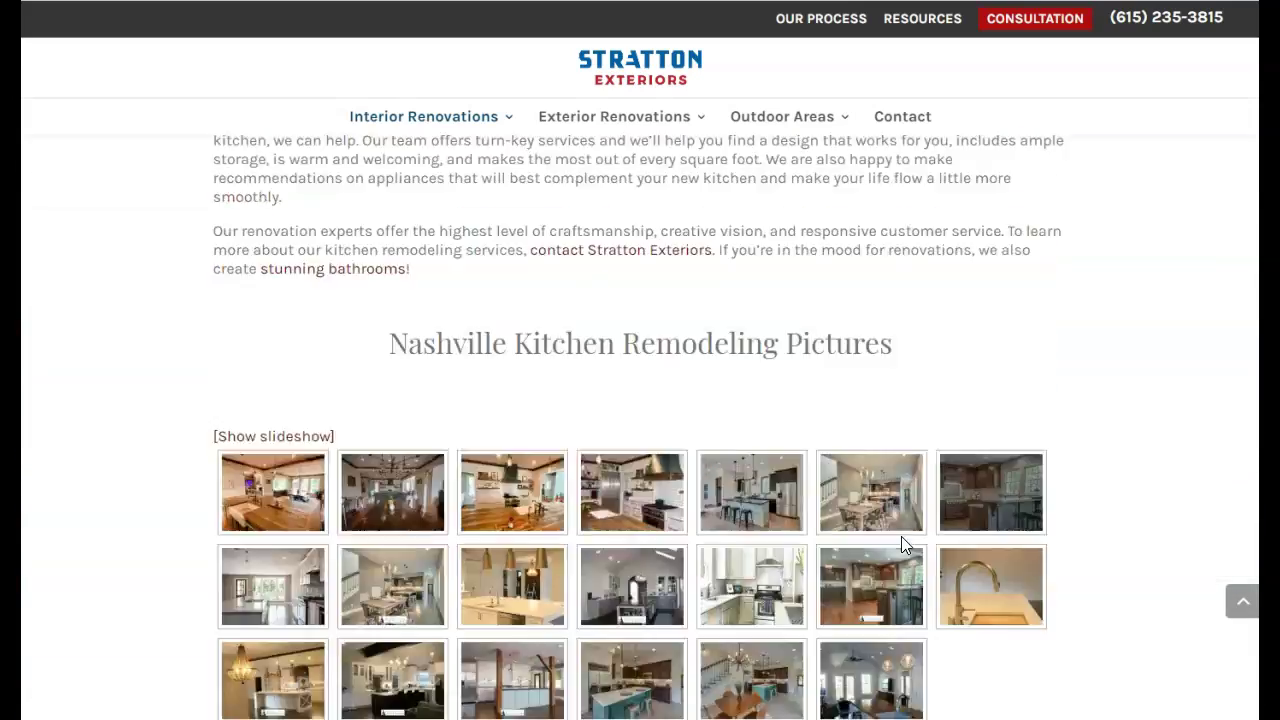
scroll(903, 538, "up", 12)
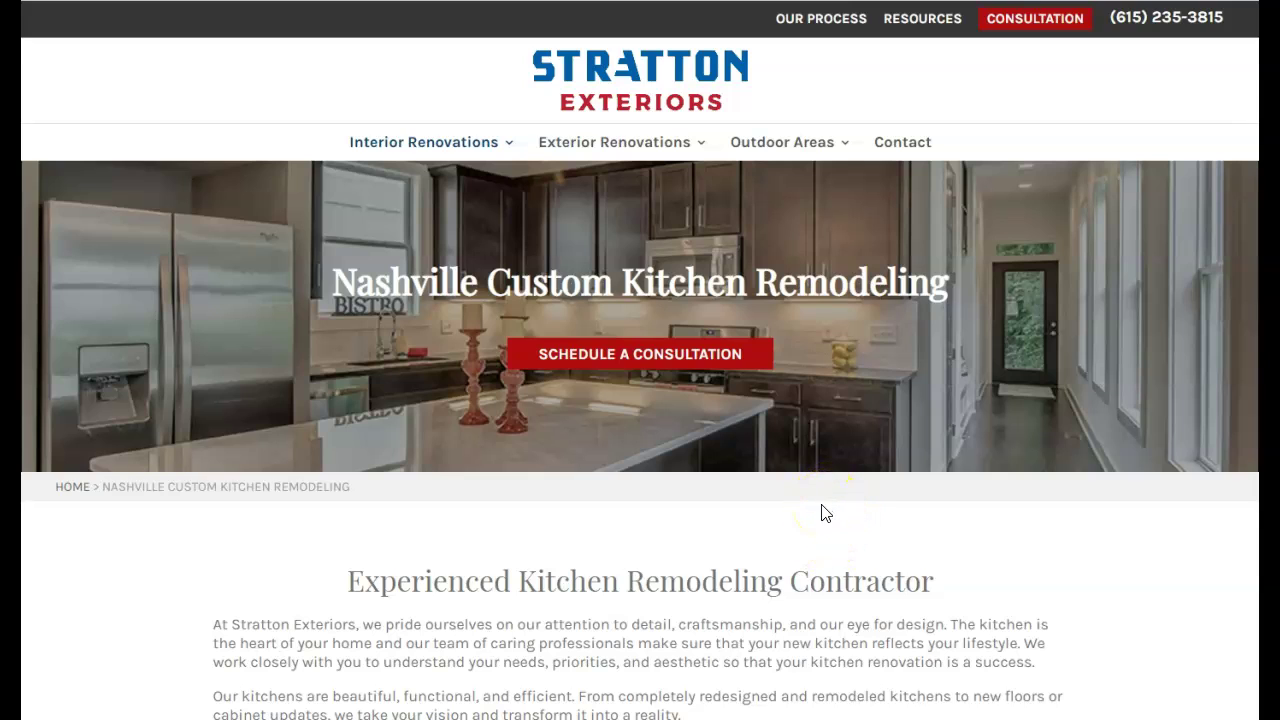
Switch to the Google results for "kitchen remodelers nashville tn" and examine the ads and local map listings
key("ctrl+shift+Tab")
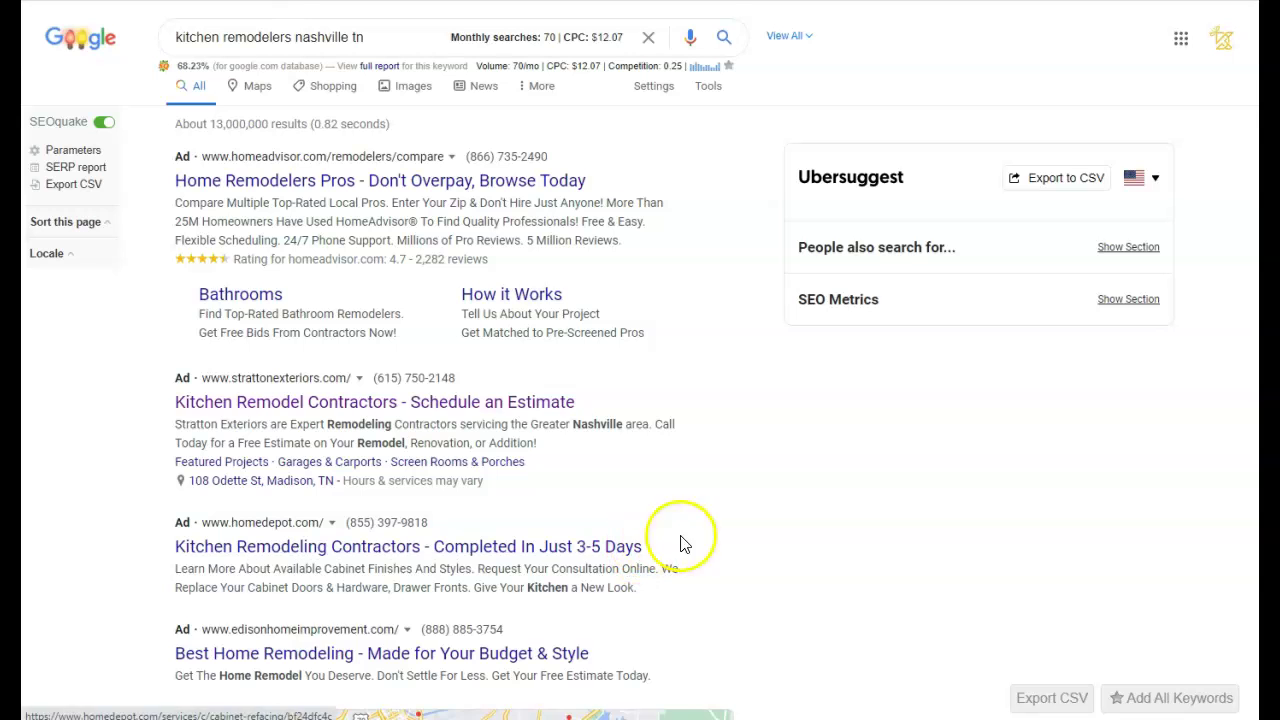
scroll(775, 543, "down", 5)
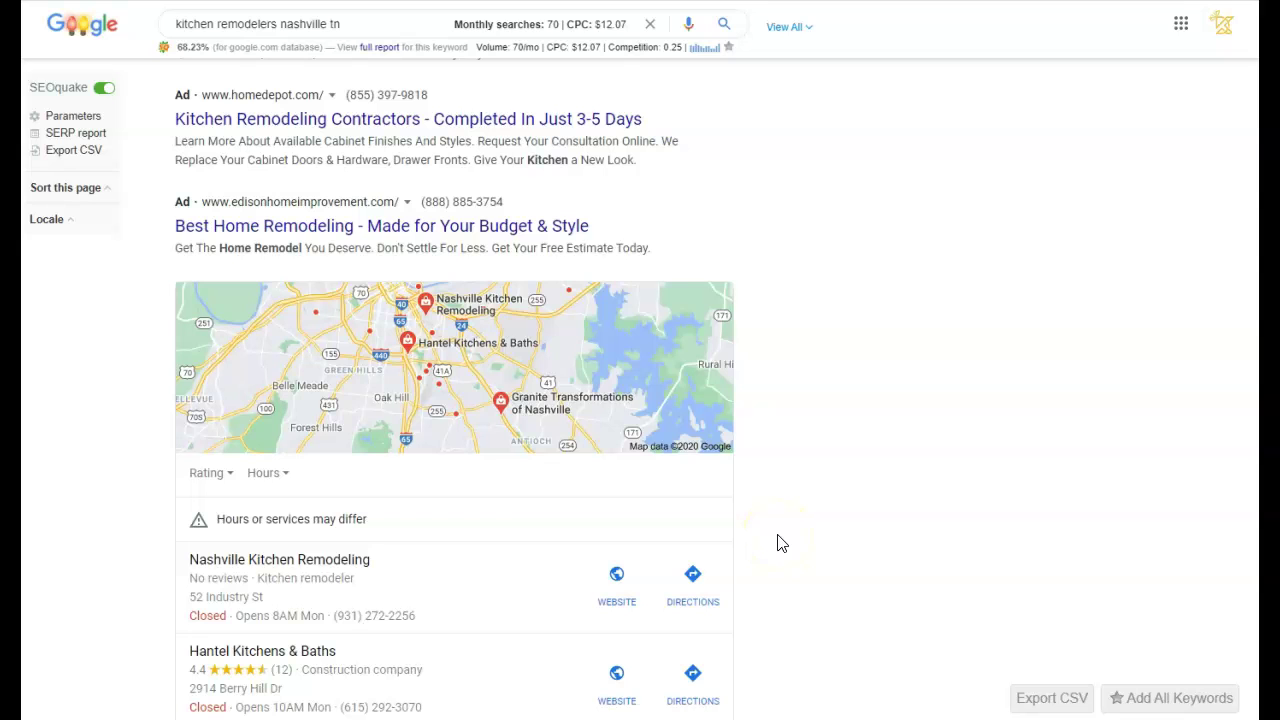
scroll(781, 543, "down", 1)
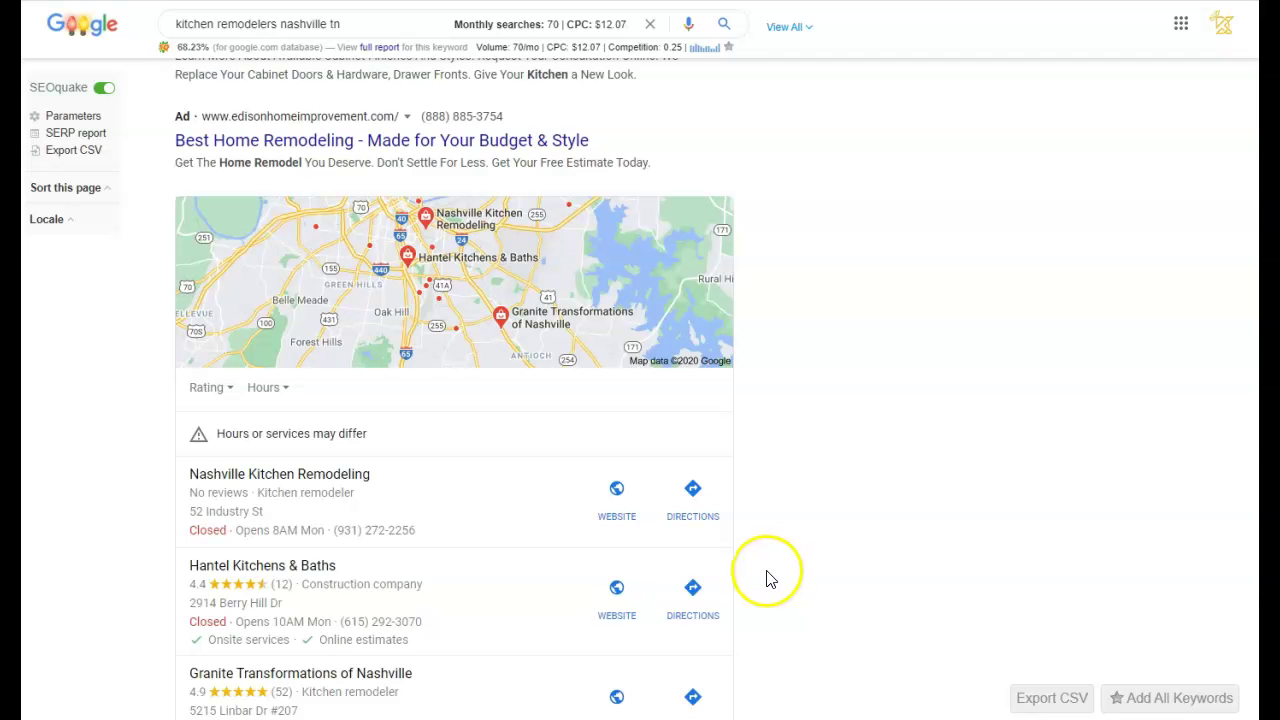
scroll(772, 575, "down", 1)
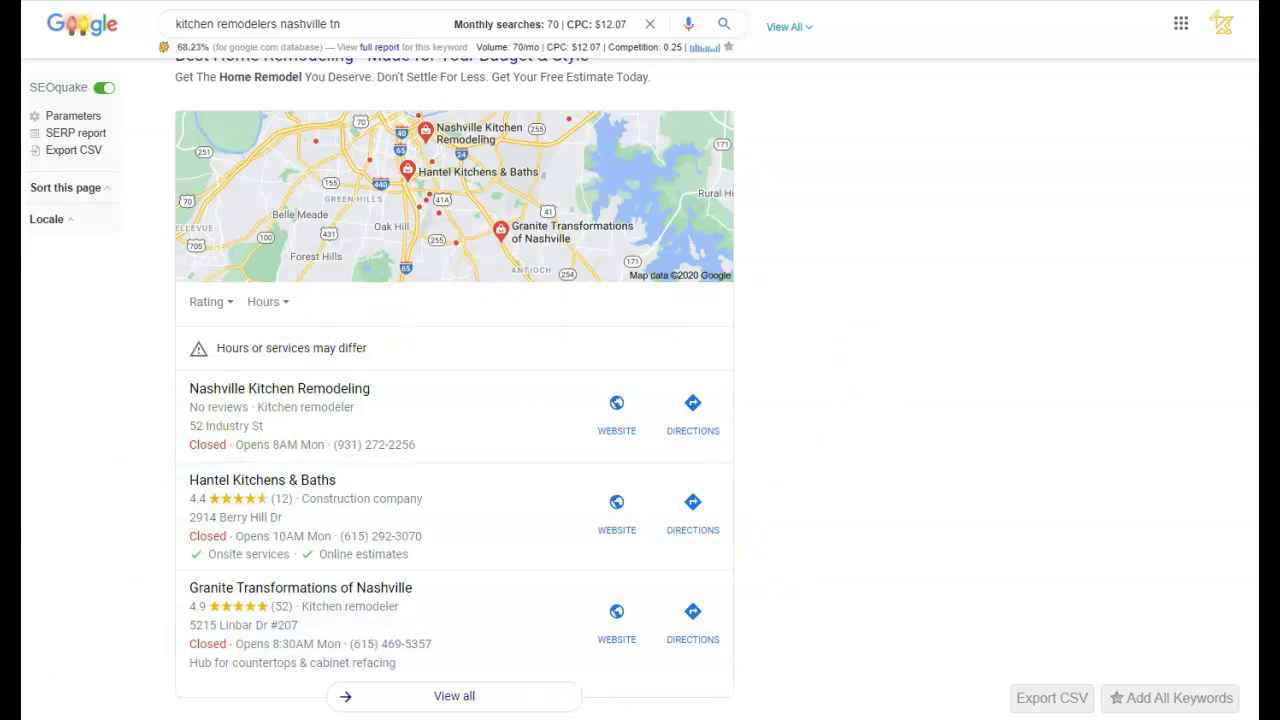
scroll(800, 594, "up", 1)
scroll(790, 592, "down", 1)
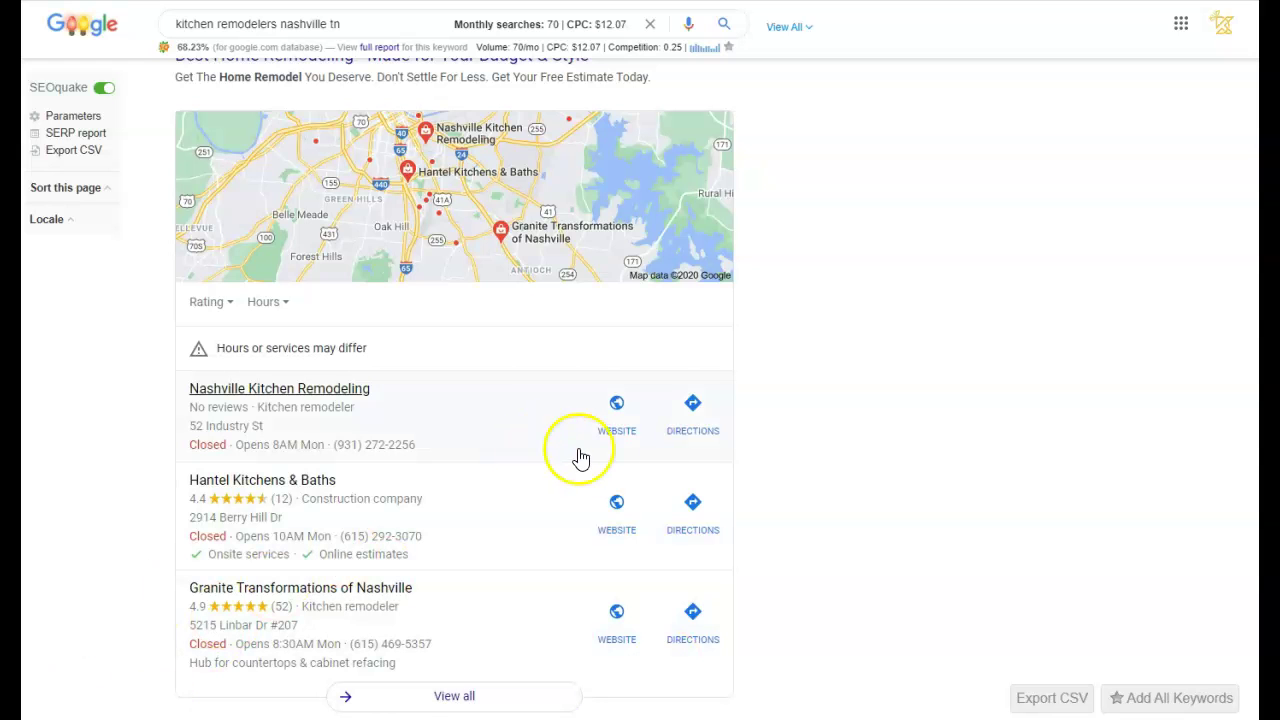
Compare the organic results with the local map listings and paid ads on the same Google results page
scroll(757, 483, "down", 3)
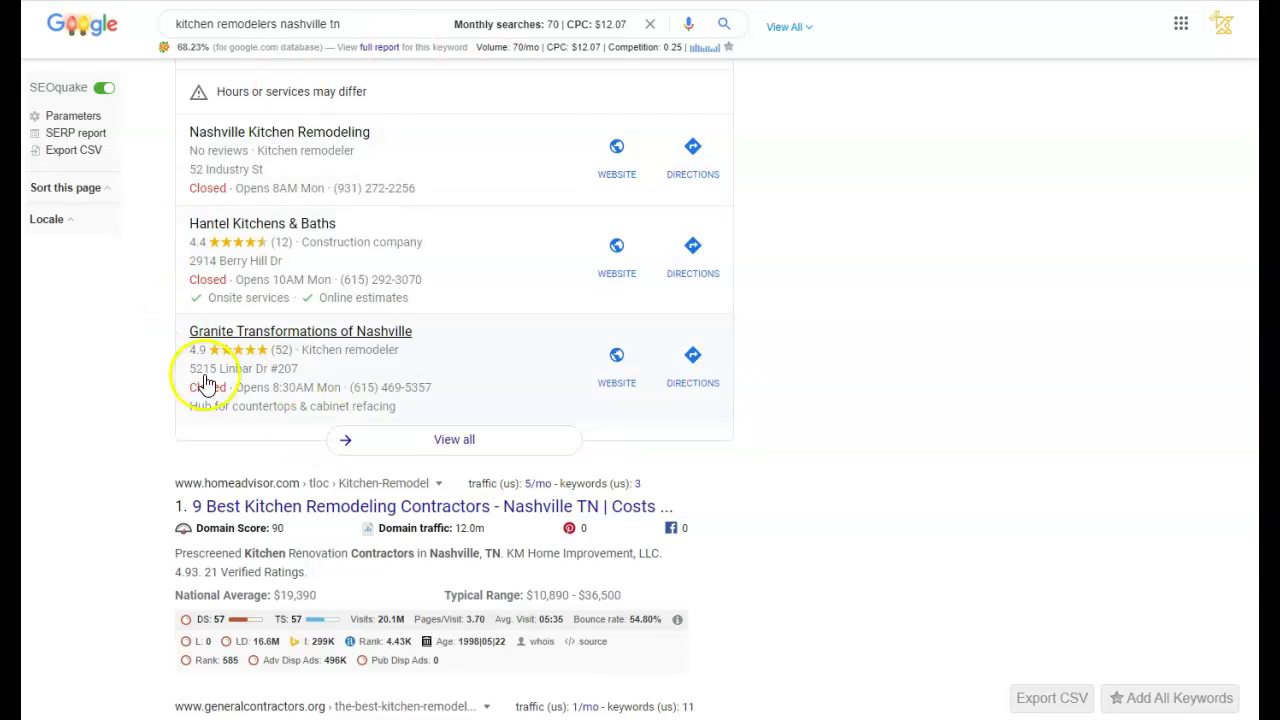
scroll(400, 443, "down", 2)
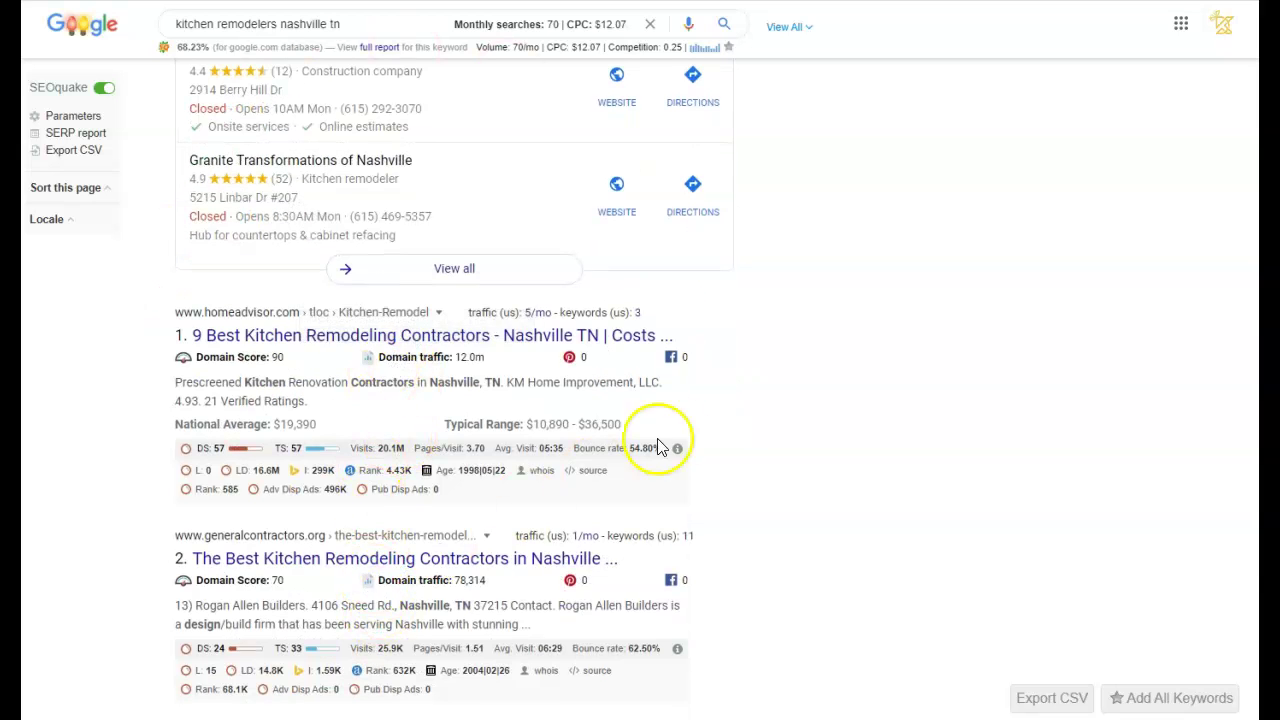
scroll(970, 463, "up", 3)
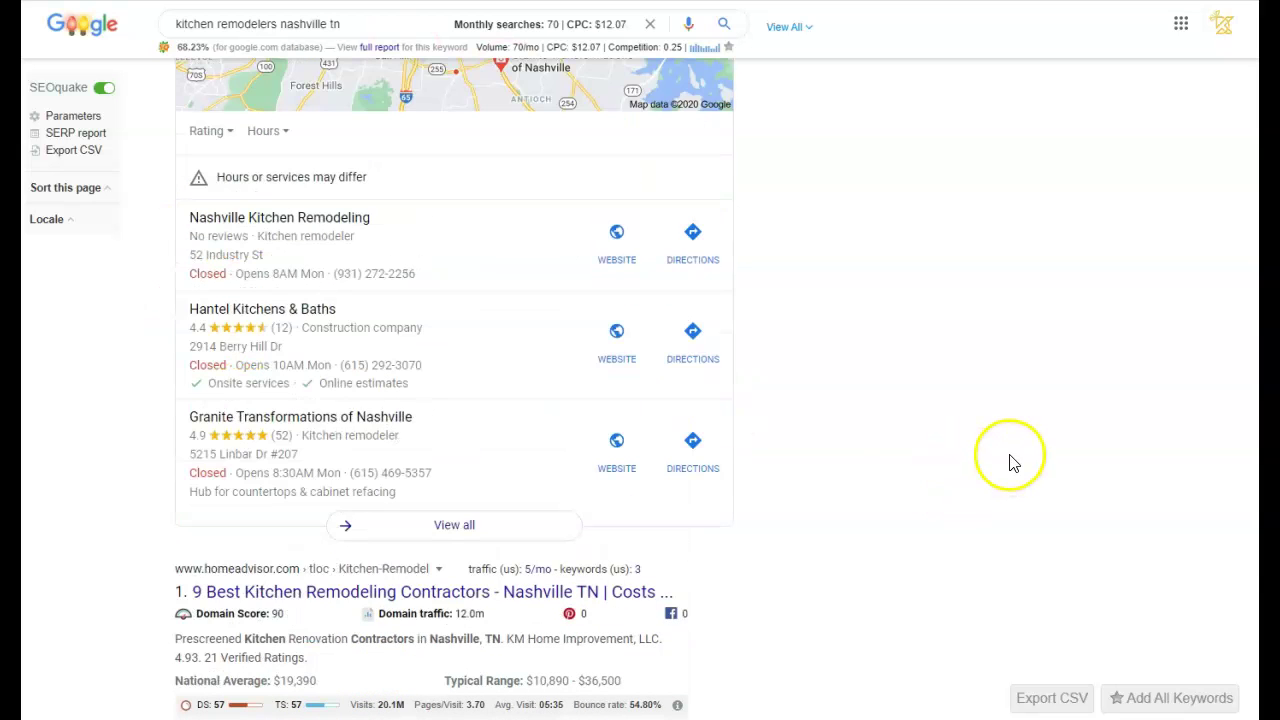
scroll(890, 490, "up", 4)
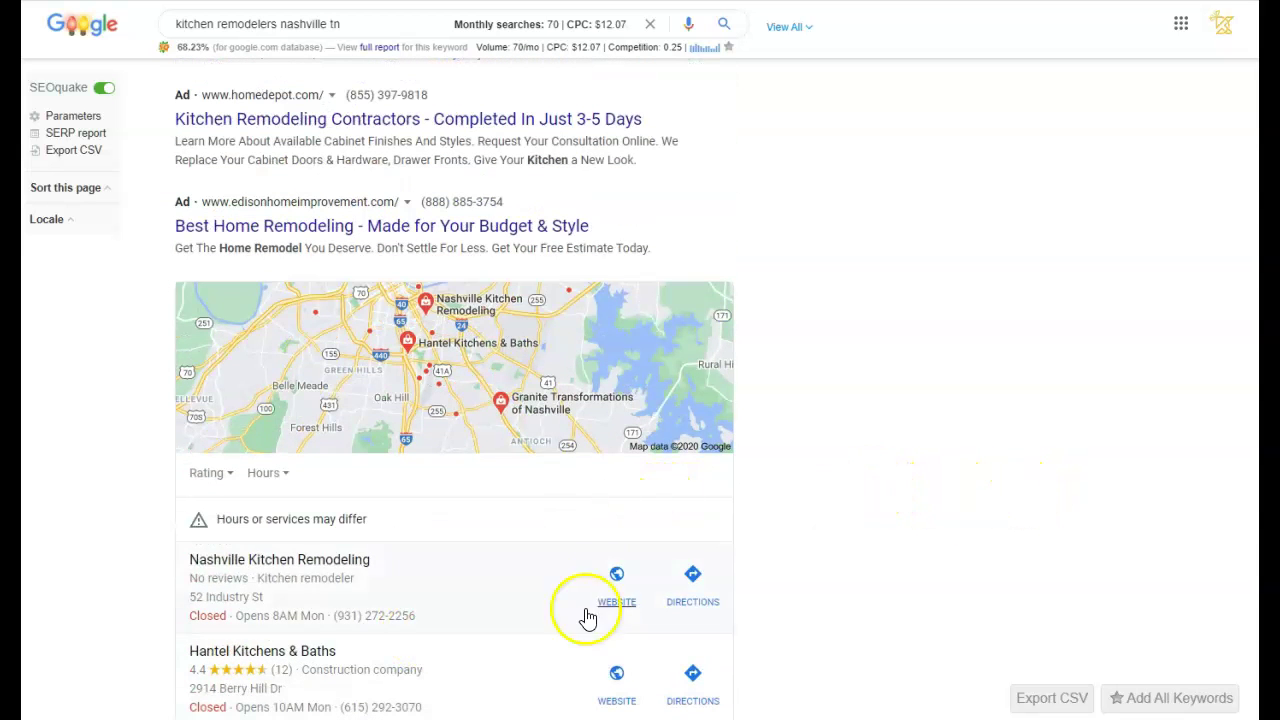
scroll(786, 563, "up", 2)
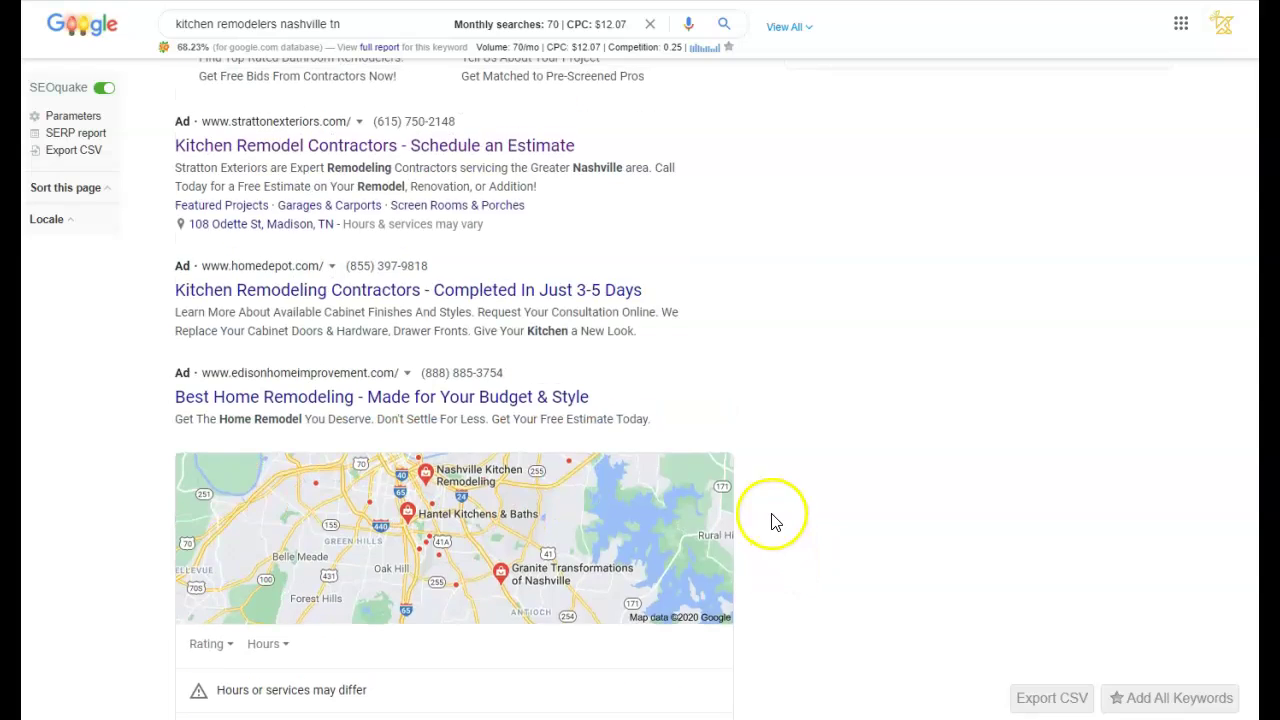
scroll(853, 436, "down", 3)
scroll(853, 436, "down", 2)
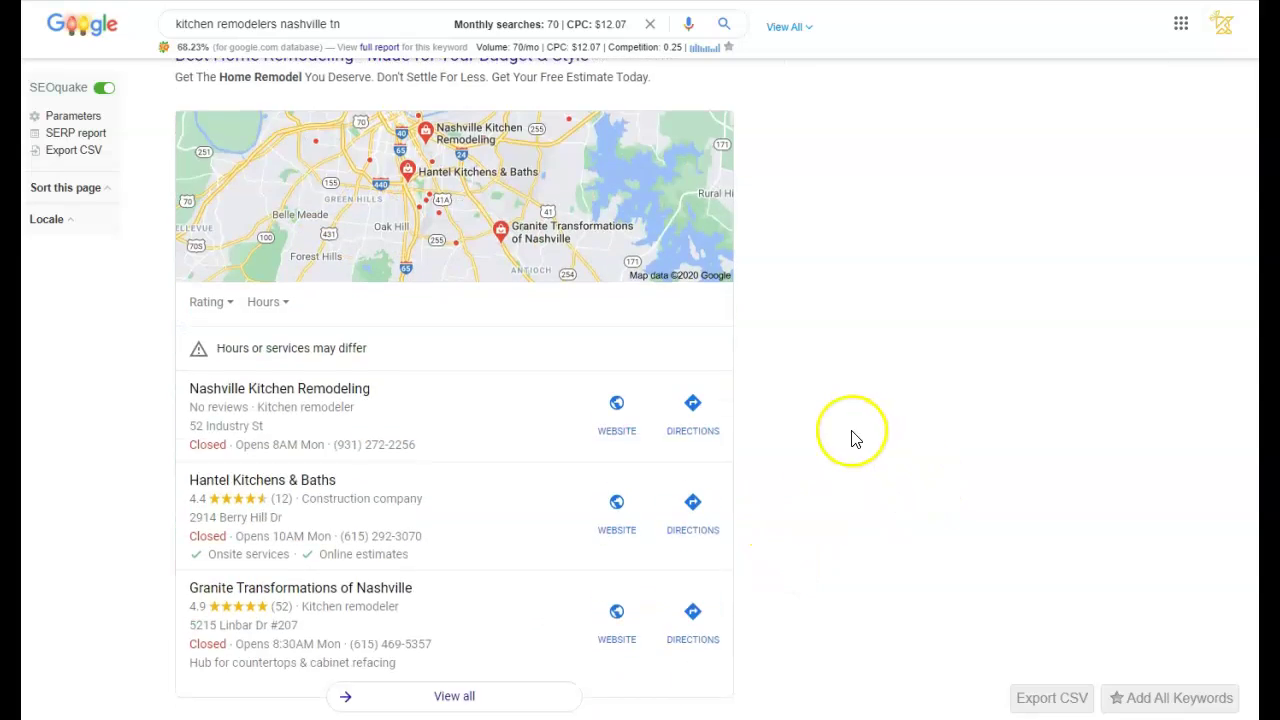
scroll(860, 430, "up", 6)
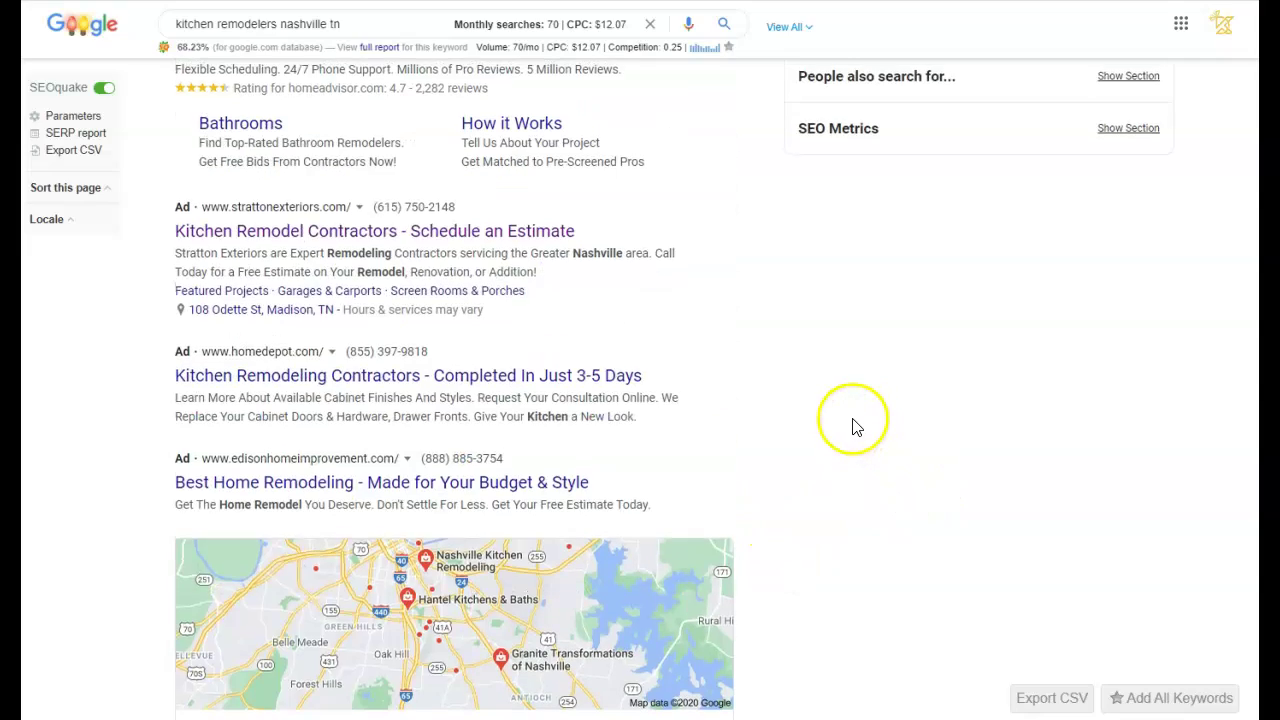
scroll(857, 427, "up", 2)
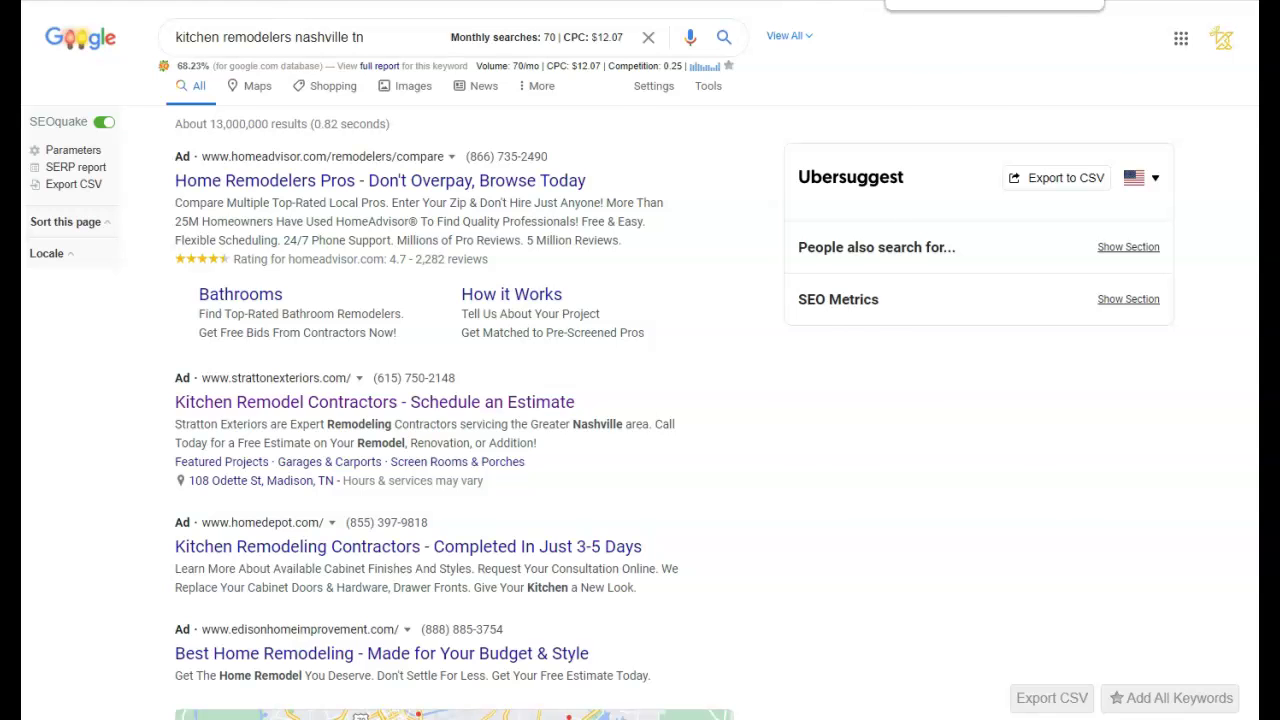
Switch to Ahrefs and compare the backlink and organic keyword metrics of restoreremodelrenew.com and the Stratton Exteriors site
left_click(940, 1)
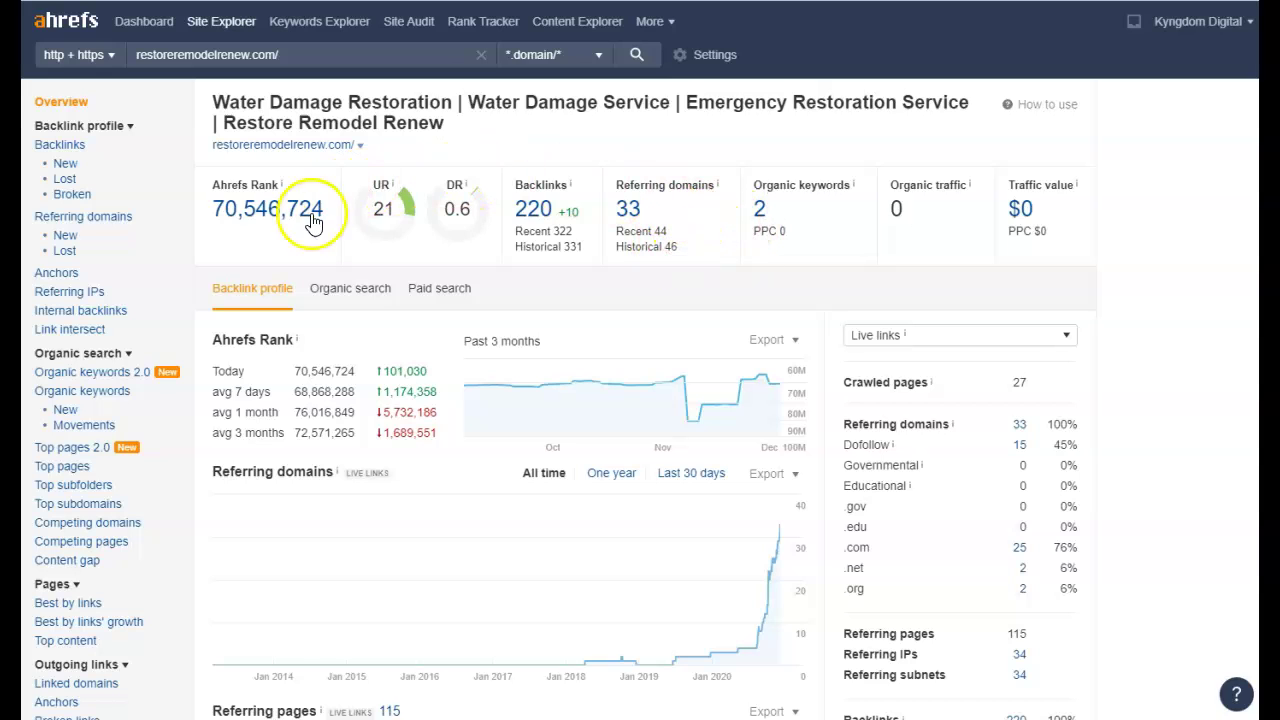
left_click(760, 212)
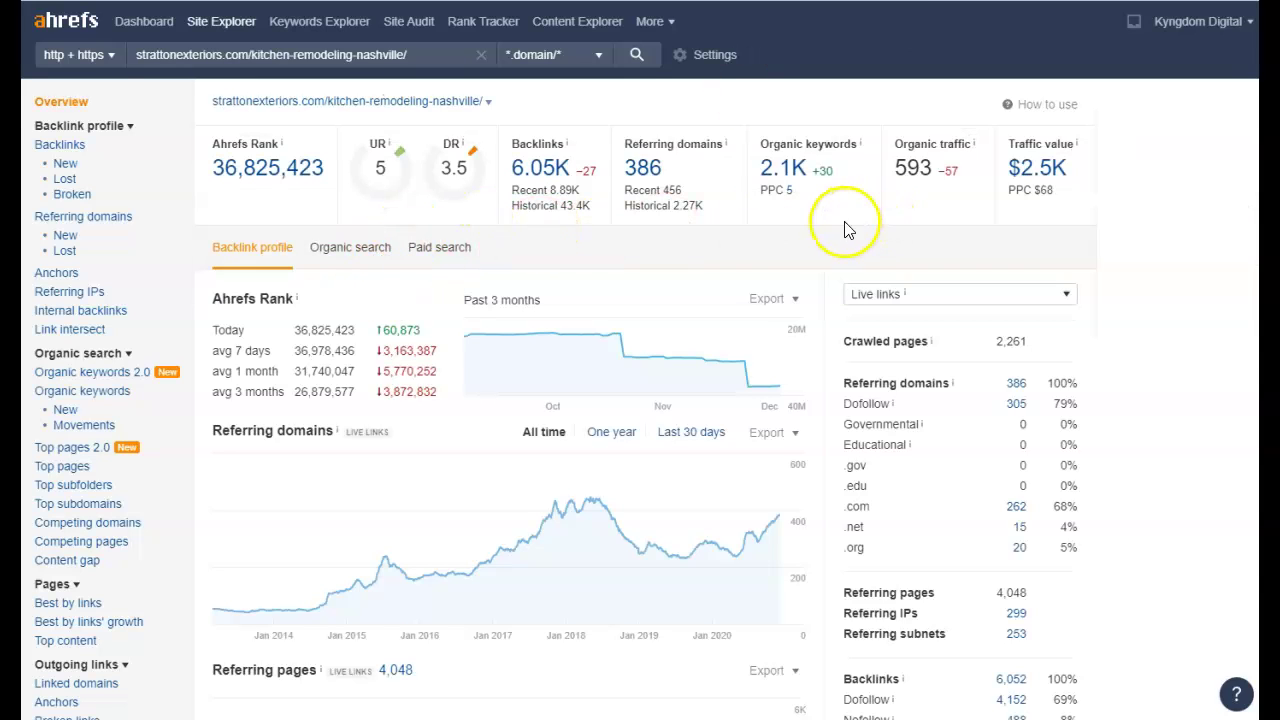
left_click(530, 186)
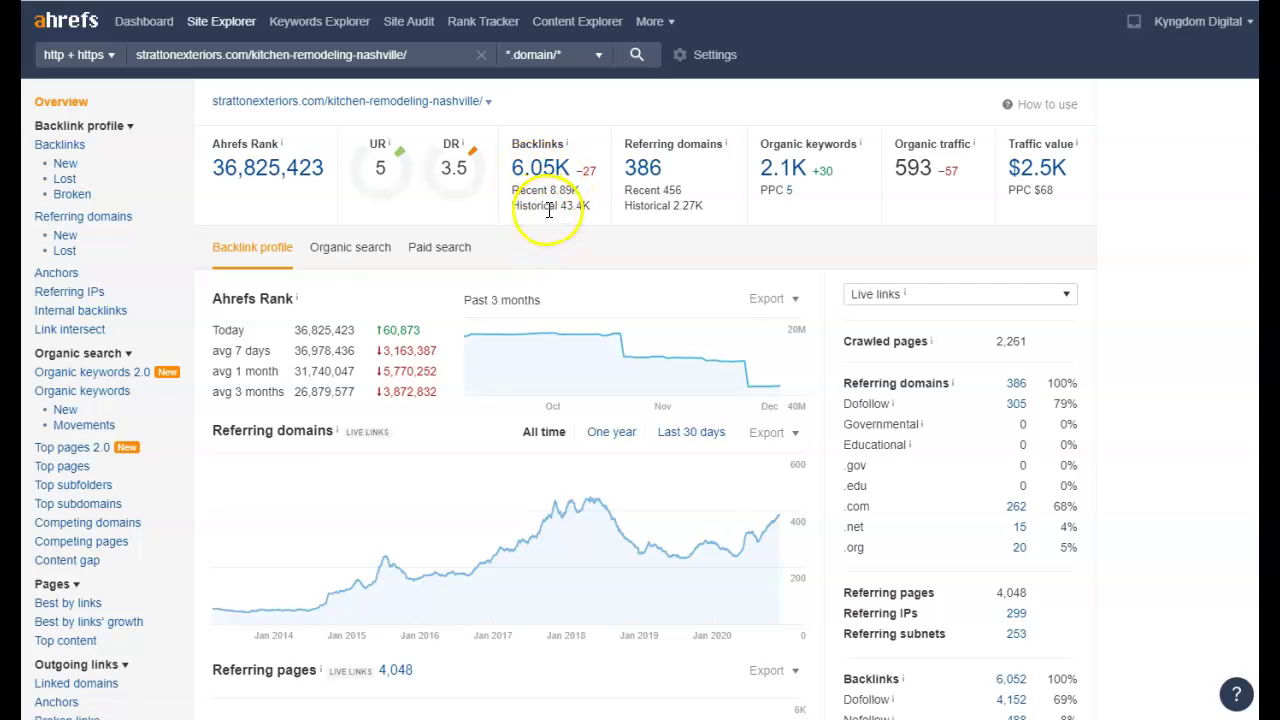
left_click(549, 204)
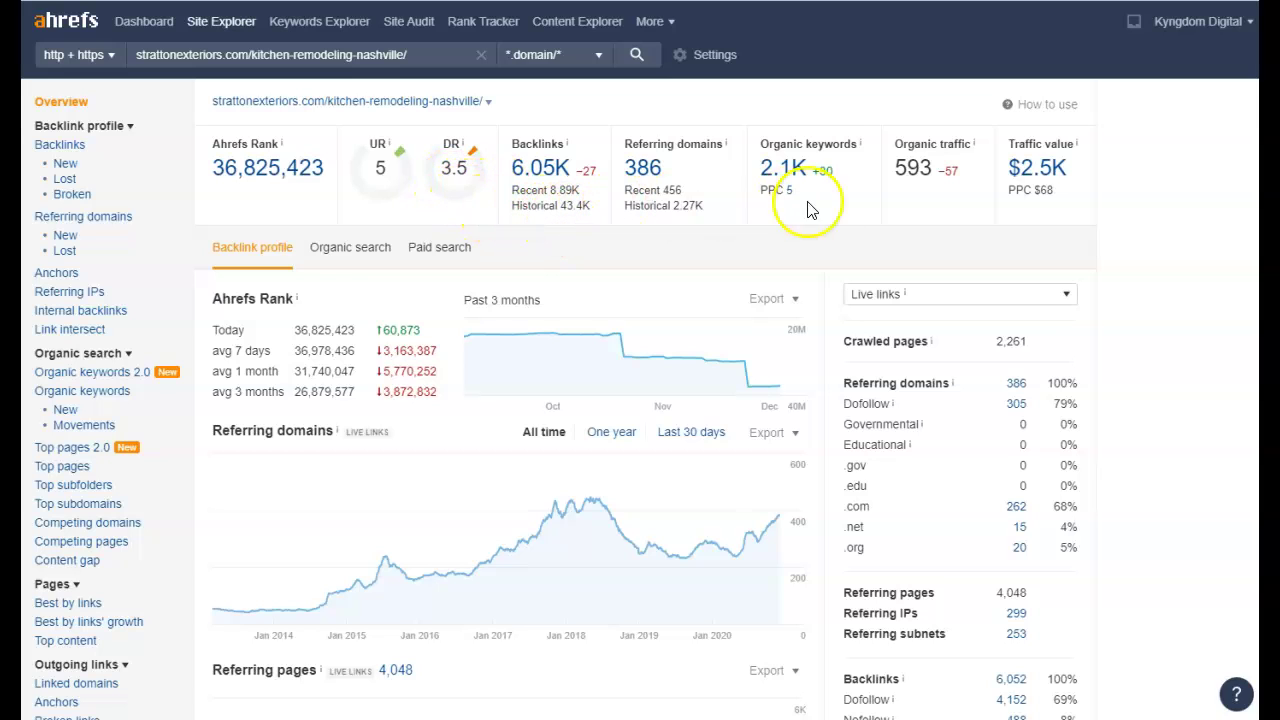
Open the Organic Keywords report for the Stratton Exteriors site and review its keywords, traffic, positions and ranking URLs
left_click(786, 170)
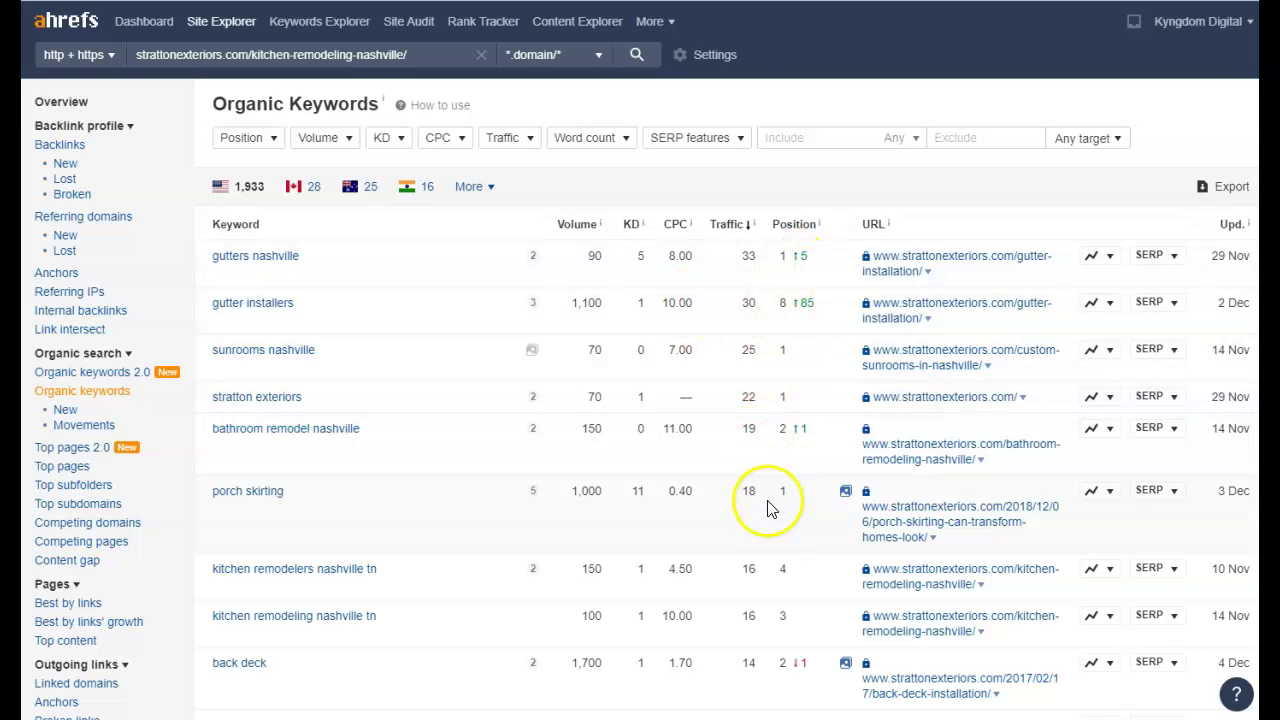
scroll(829, 529, "down", 4)
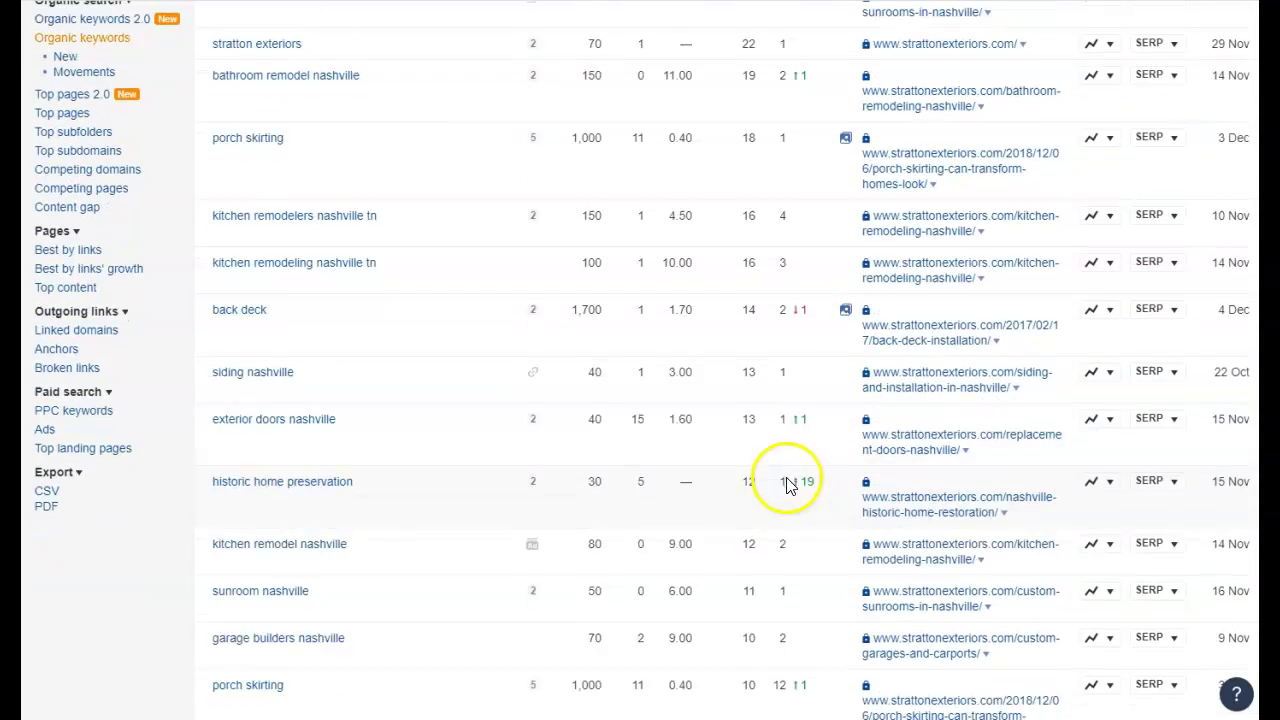
scroll(788, 484, "down", 1)
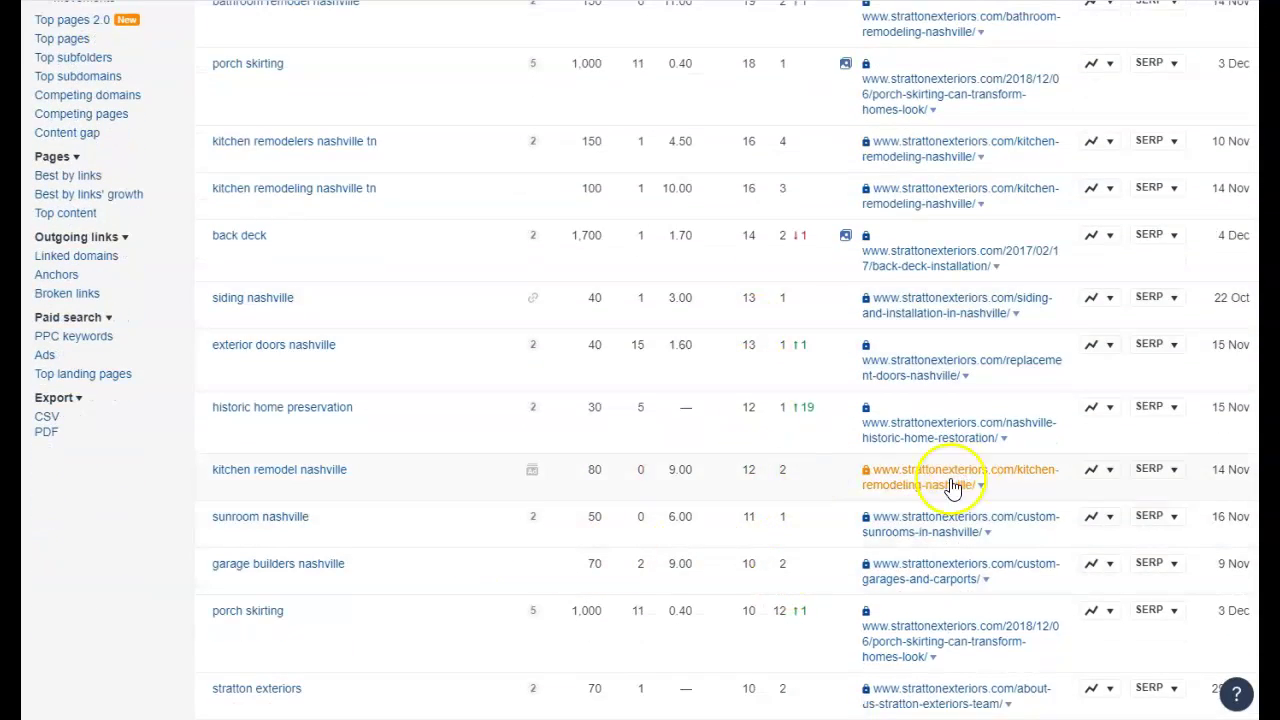
scroll(777, 434, "up", 5)
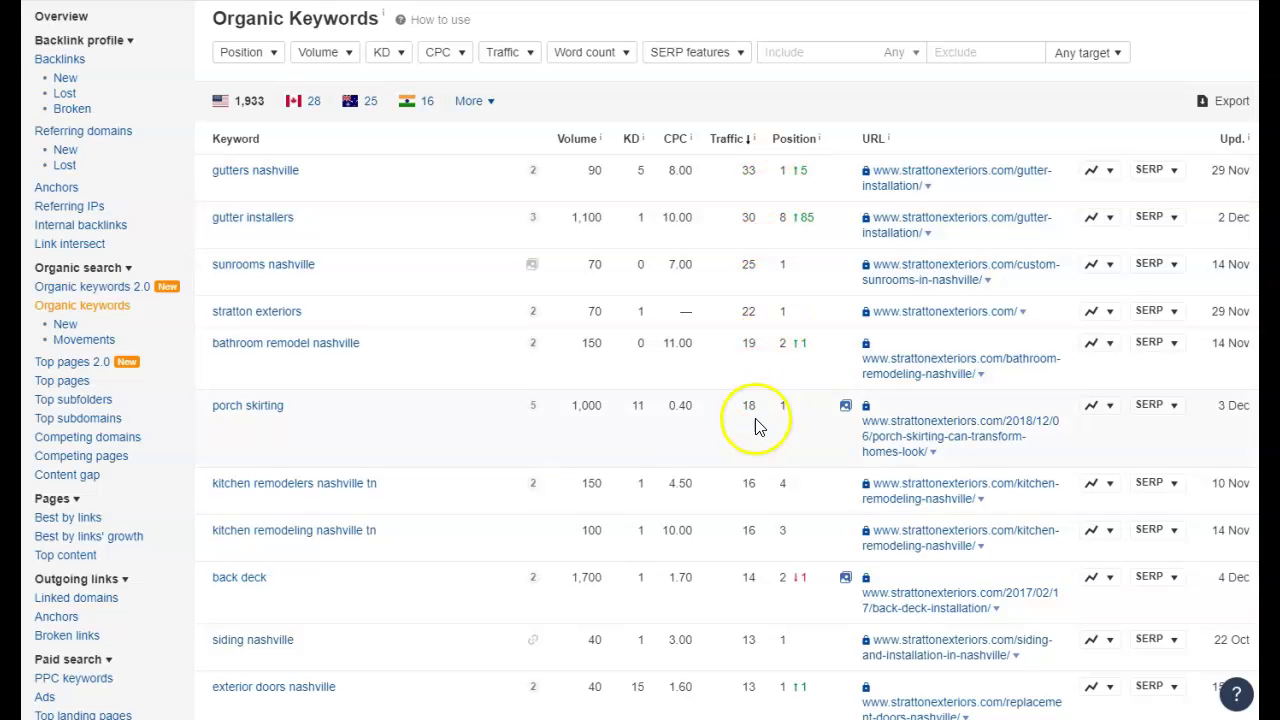
scroll(757, 429, "down", 1)
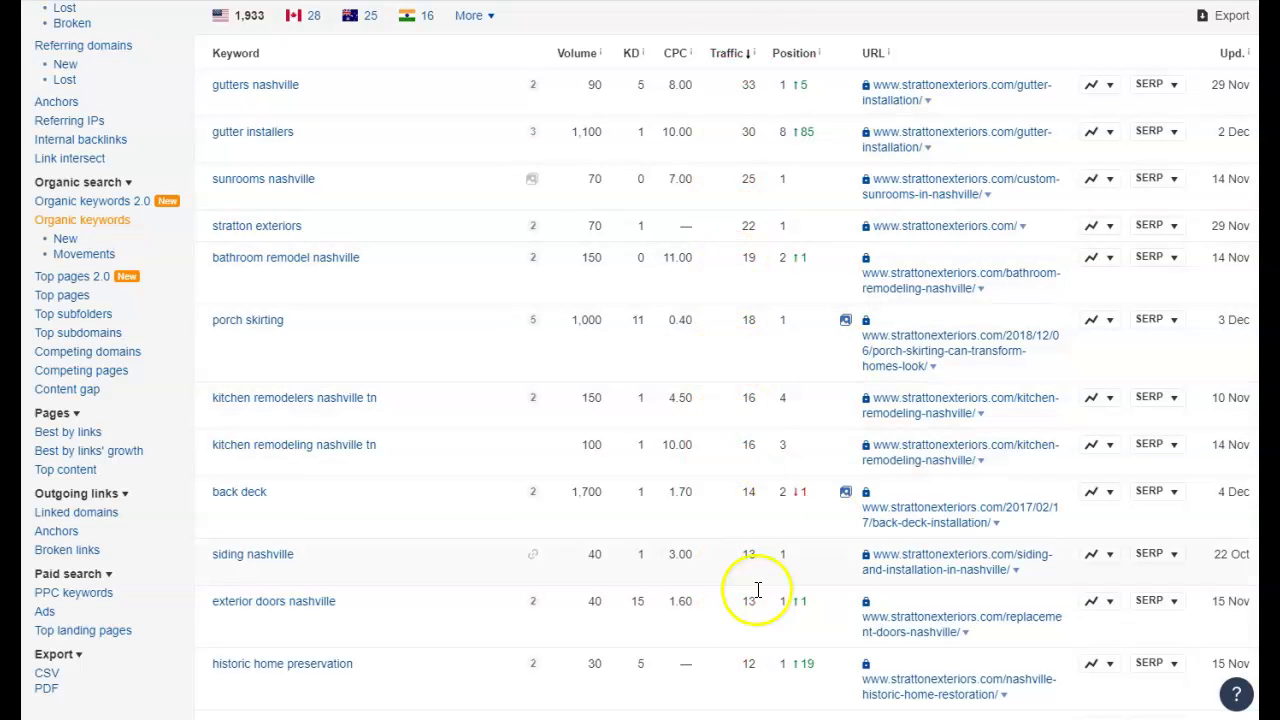
Return to the Stratton Exteriors site overview and check its organic traffic figure
scroll(757, 590, "up", 2)
left_click(70, 100)
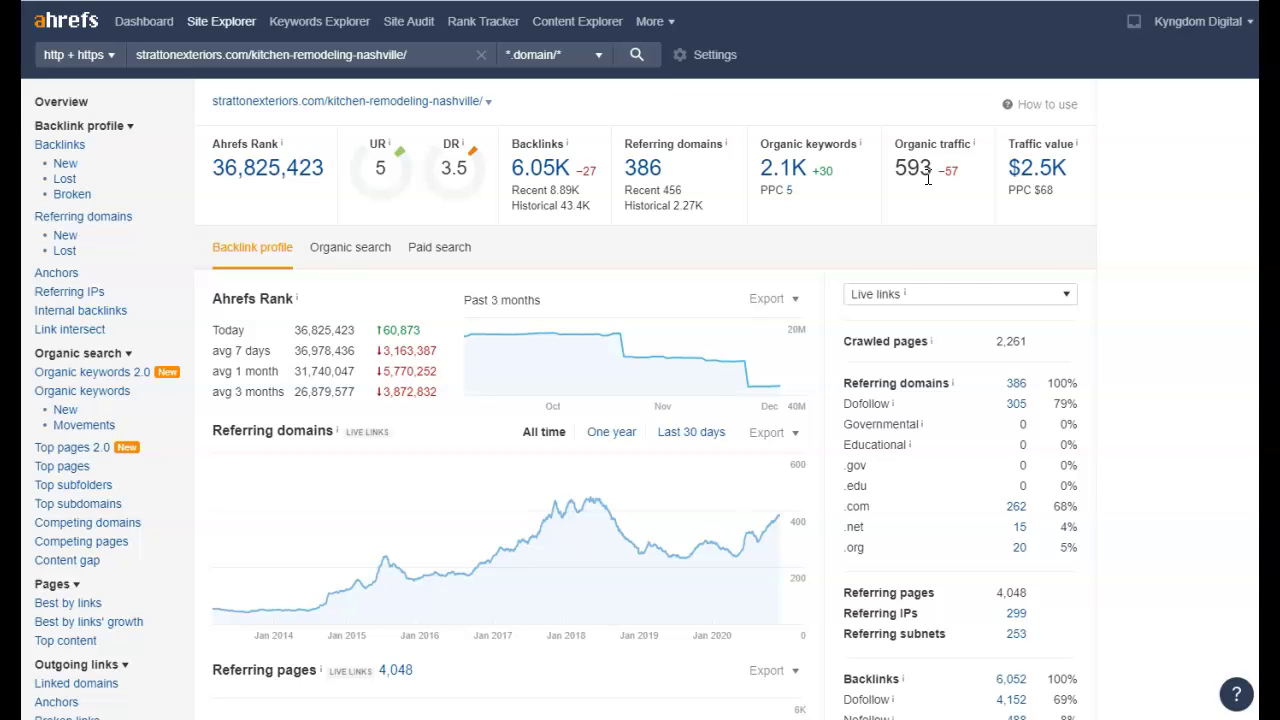
left_click(912, 168)
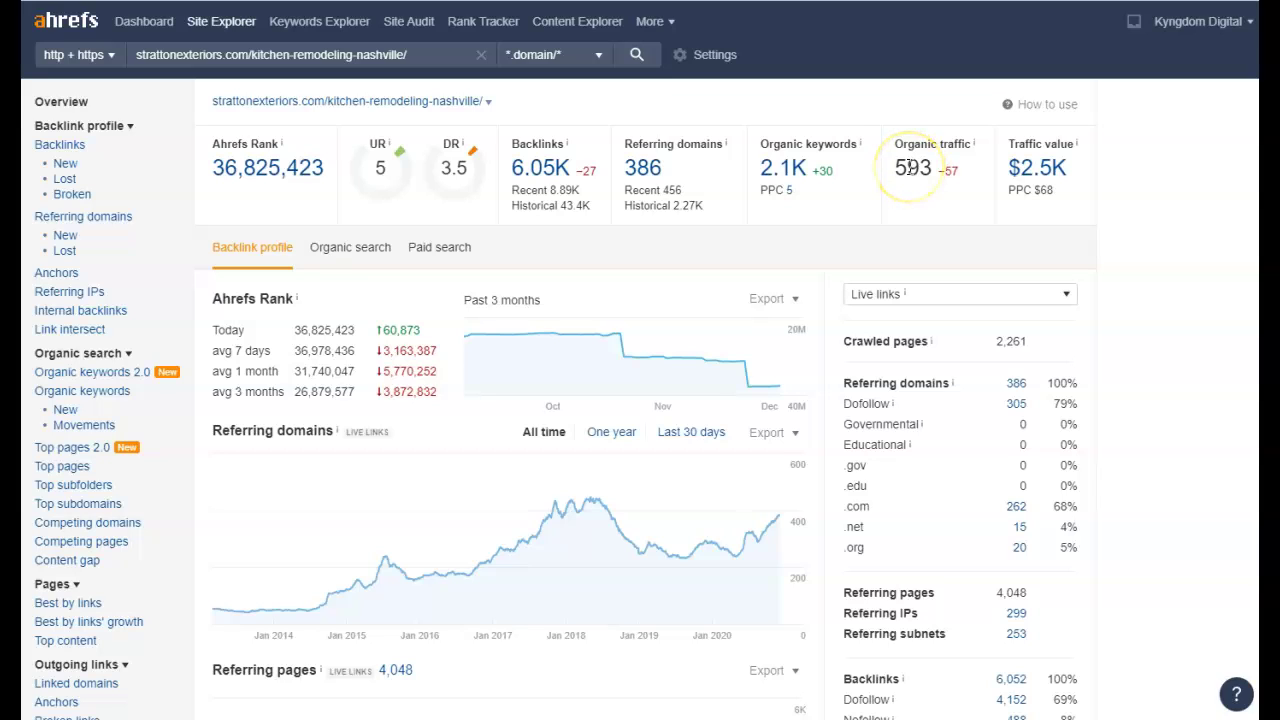